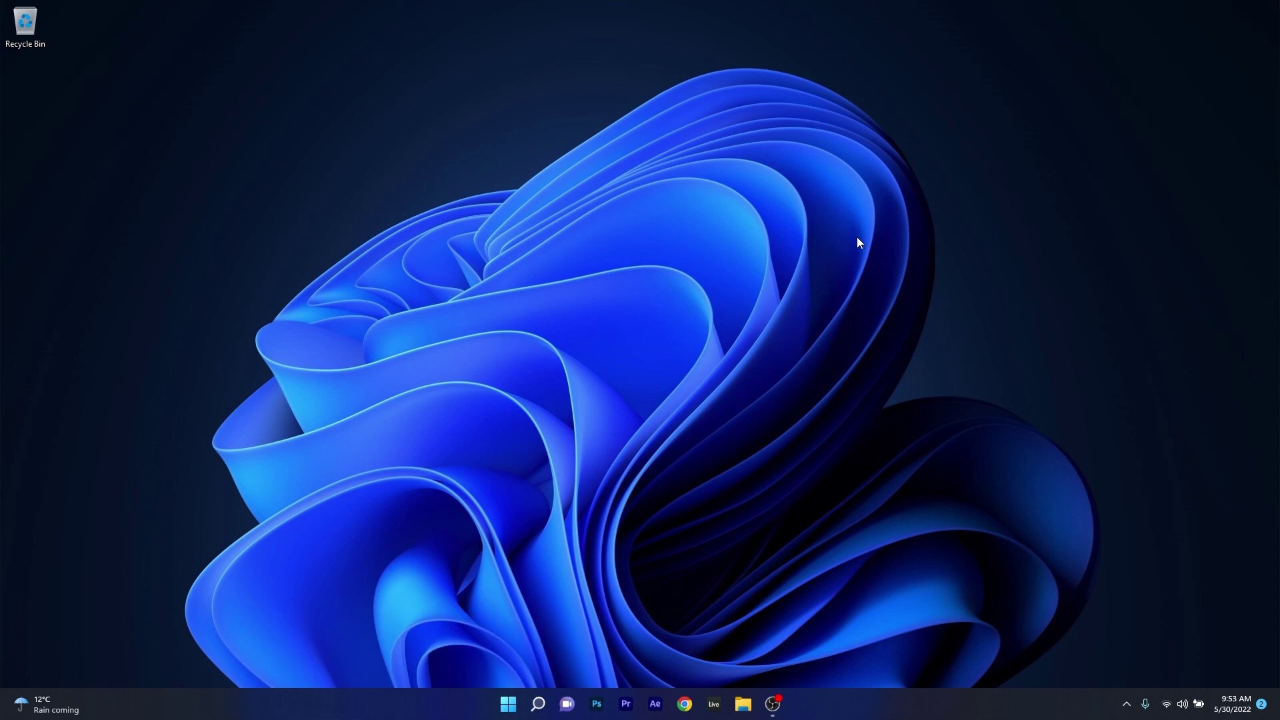
- Search Windows for 'steam' and launch the Steam client to its Library
click(511, 709)
text(steam)
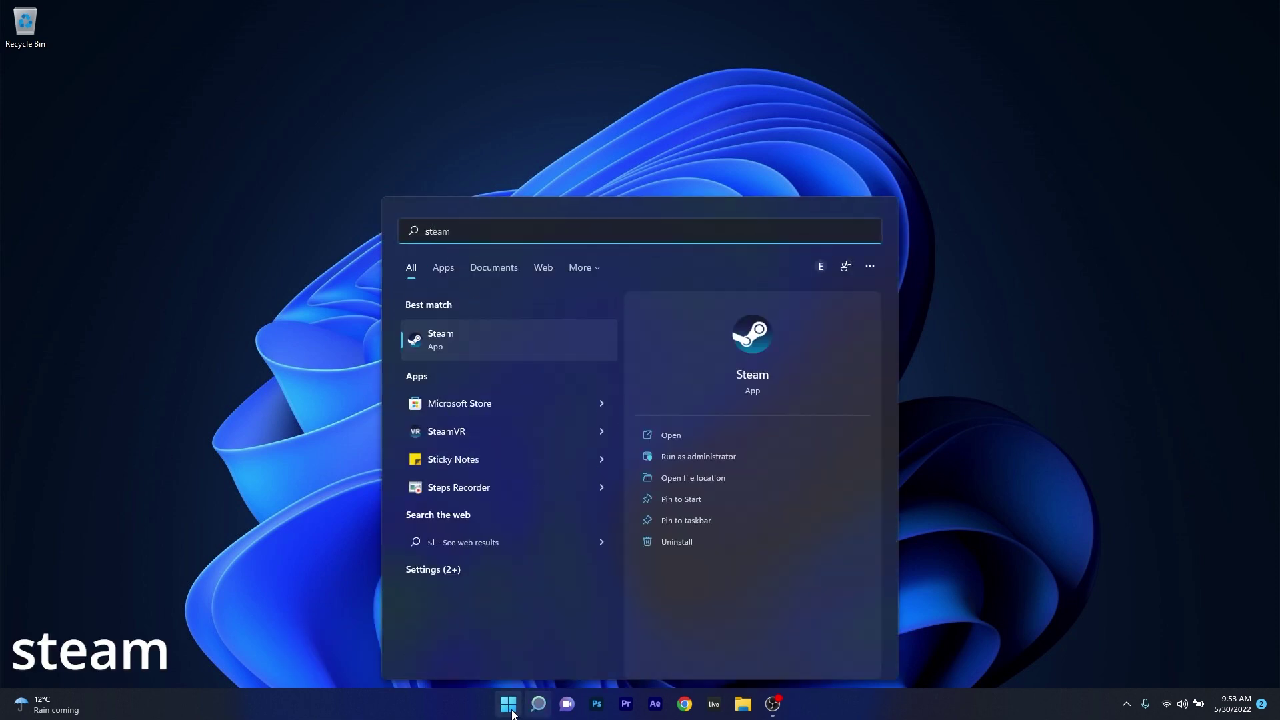
click(459, 339)
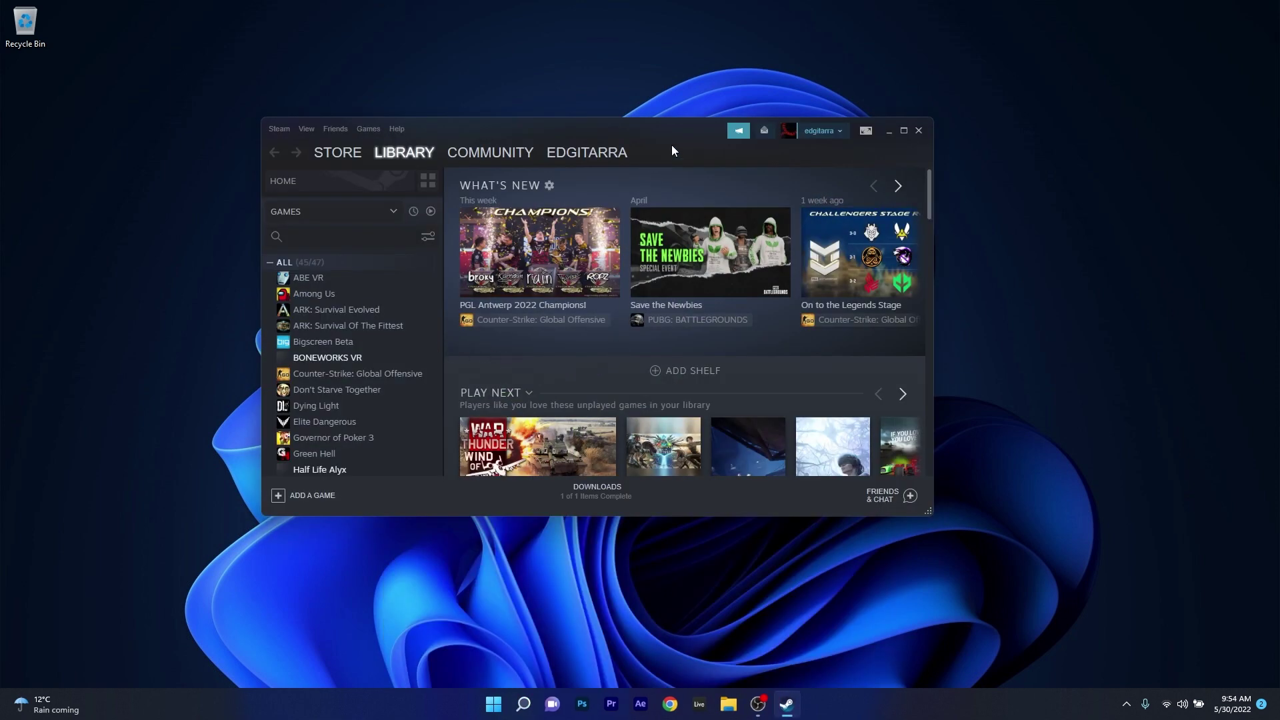
- Log out of the current Steam account from the account menu and confirm the logout
click(838, 134)
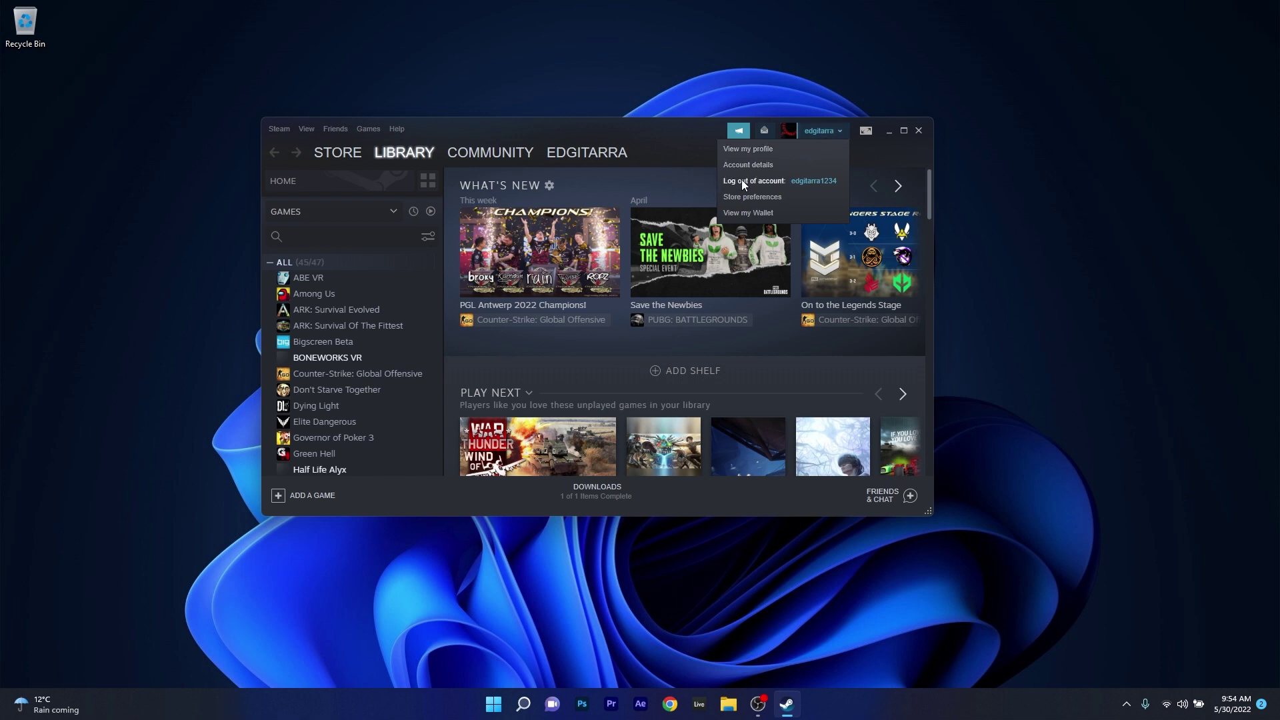
click(760, 180)
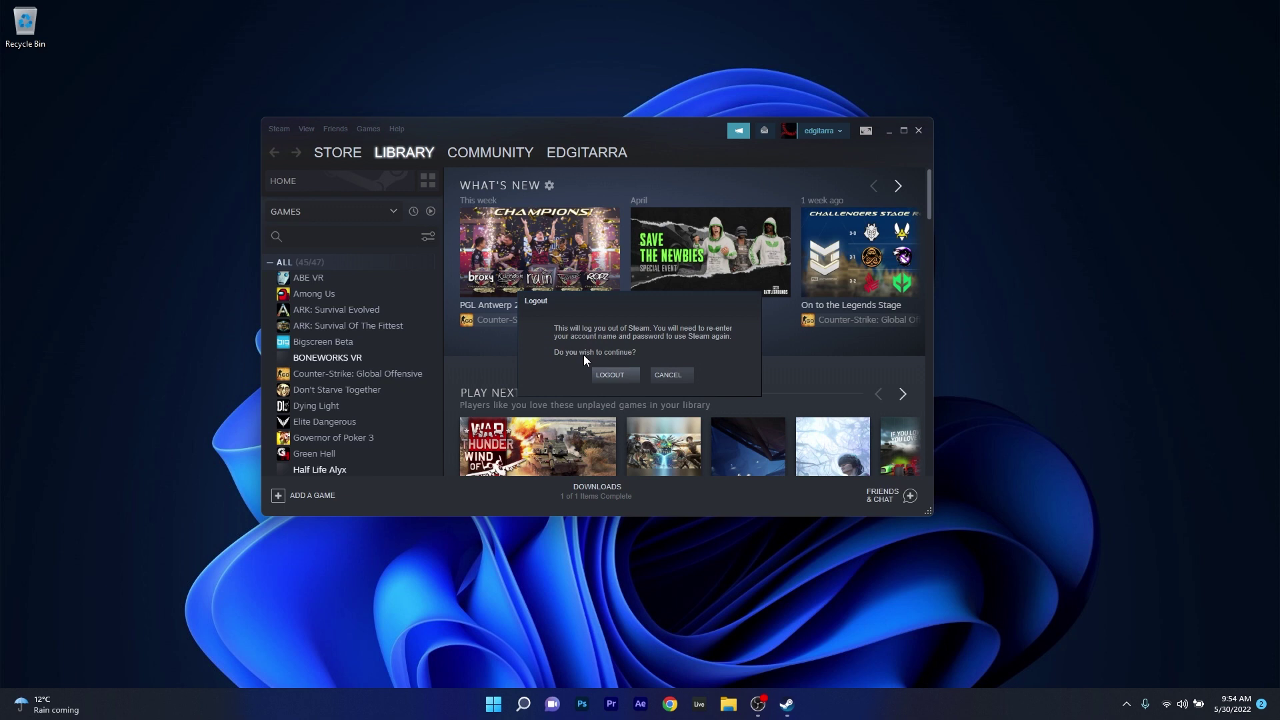
click(615, 374)
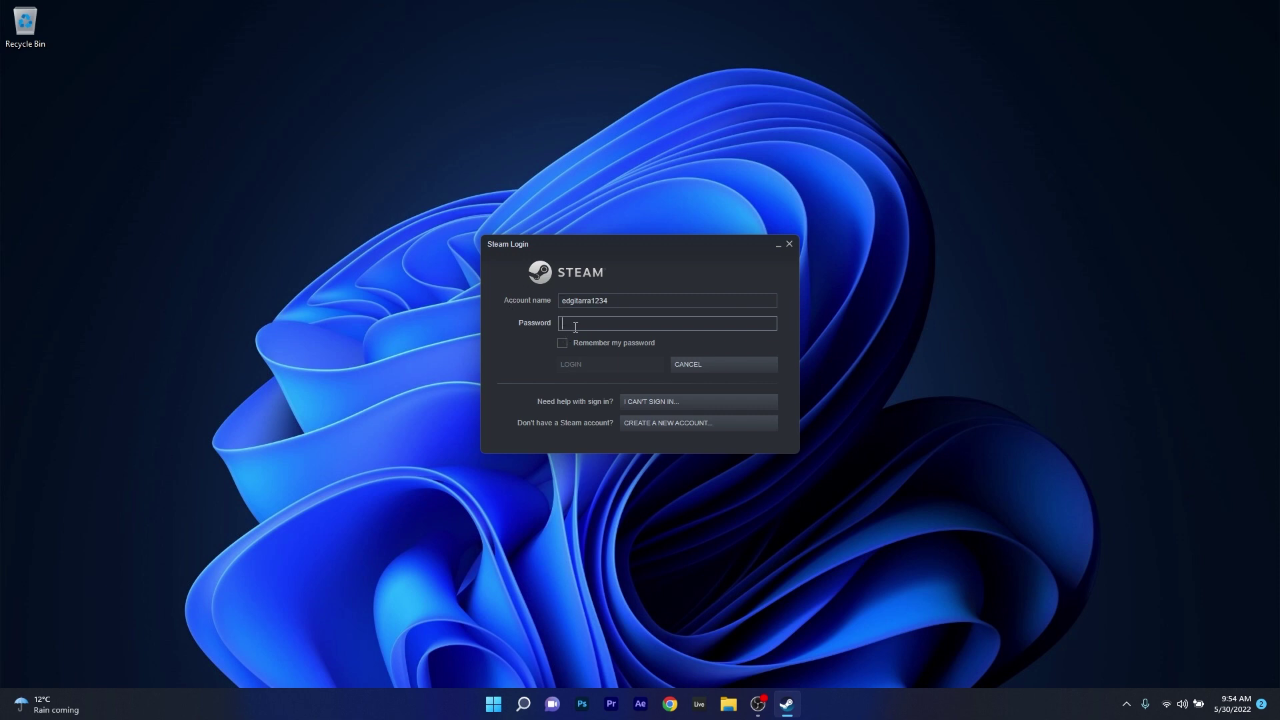
- Paste the account password to log back in, then close the Steam client window
key(ctrl+v)
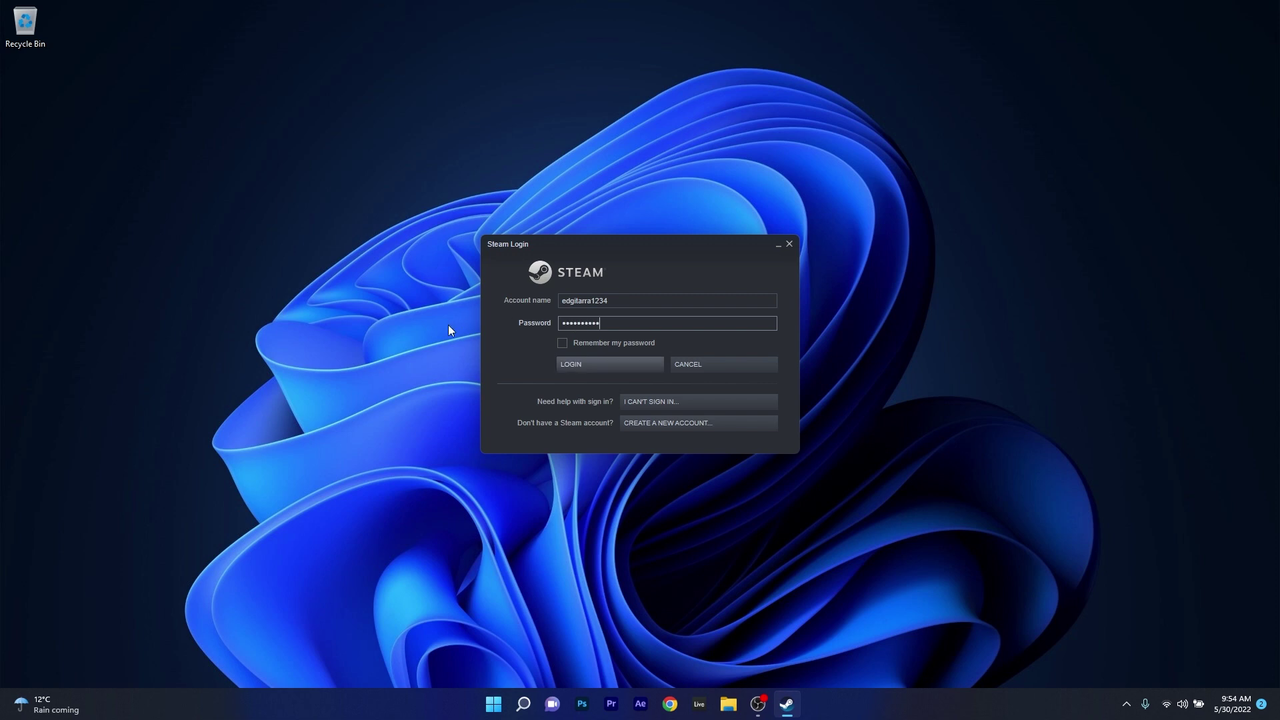
click(598, 364)
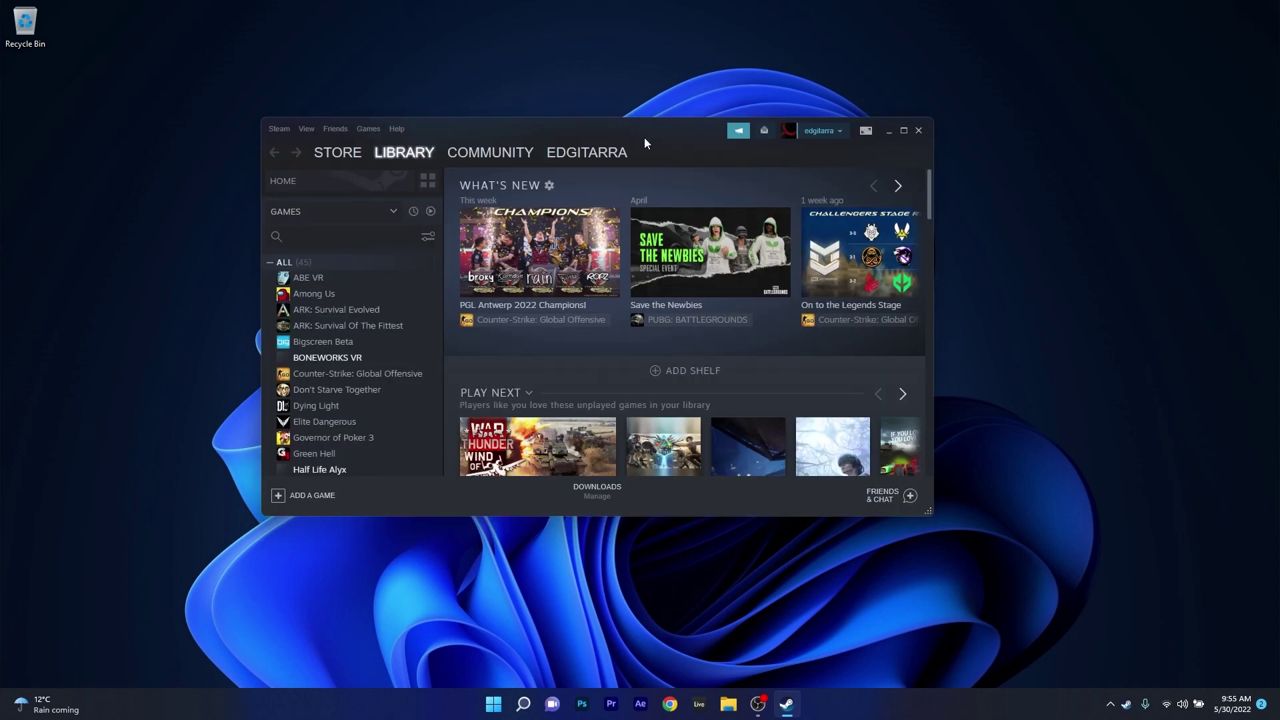
click(918, 131)
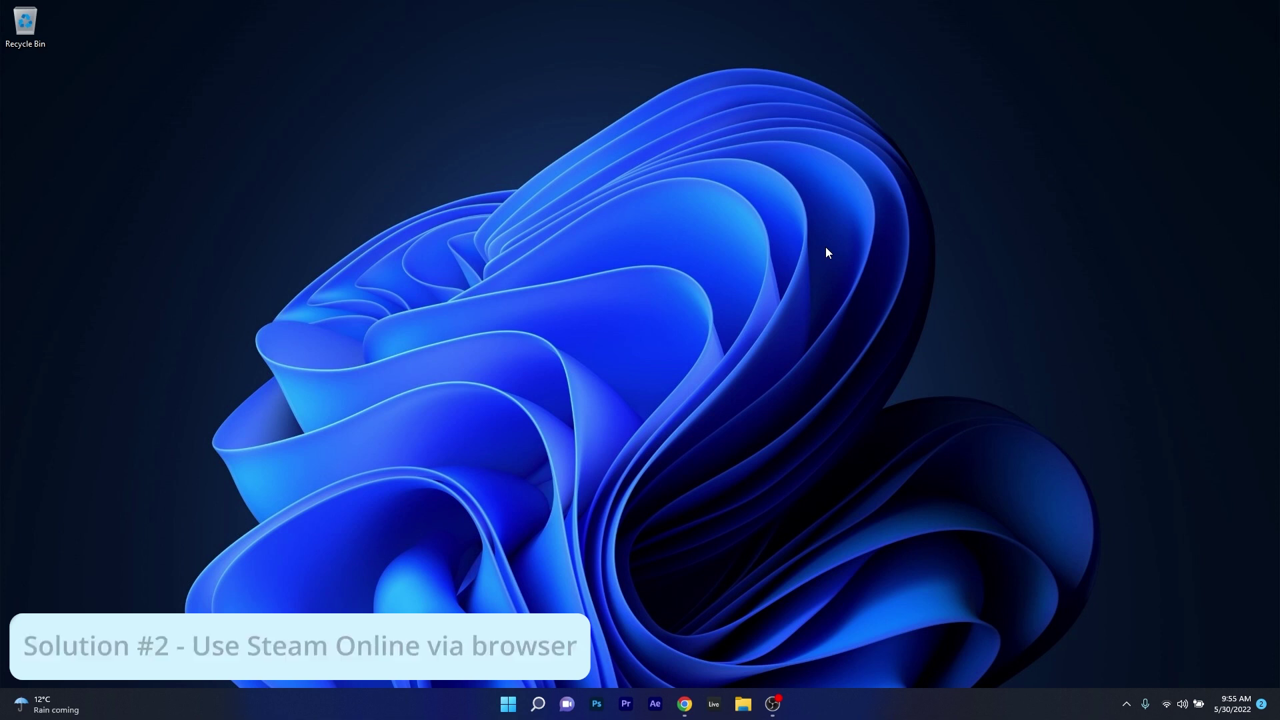
- Switch to Chrome's steamcommunity.com sign-in page and sign in to reach the web chat
click(684, 701)
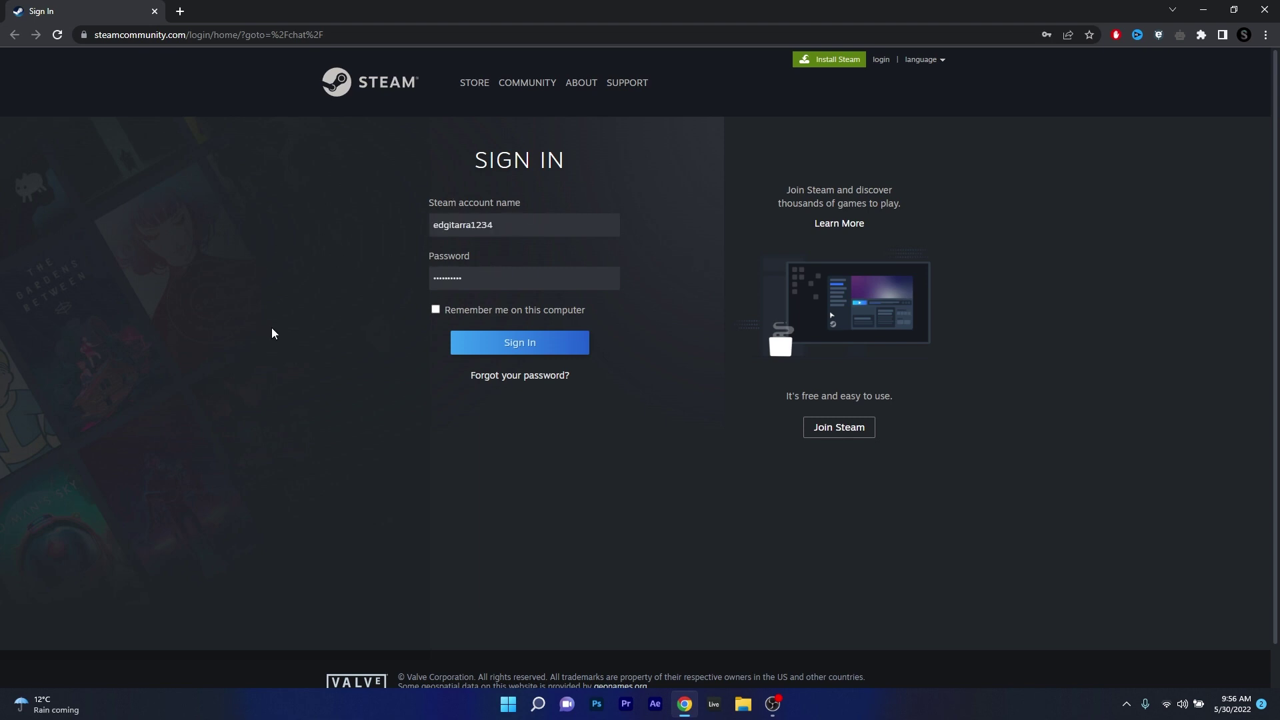
click(531, 344)
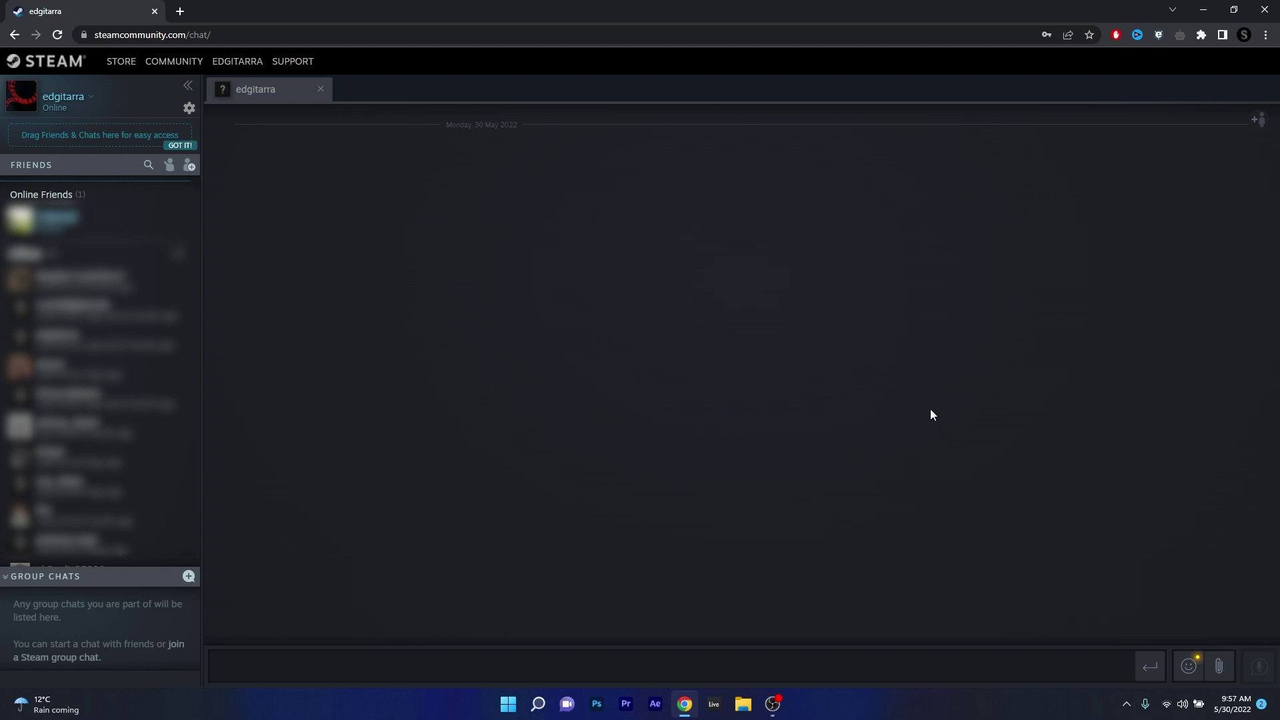
- Try Upload an Image in the web chat, cancel the file picker, and minimise to the desktop
click(1220, 666)
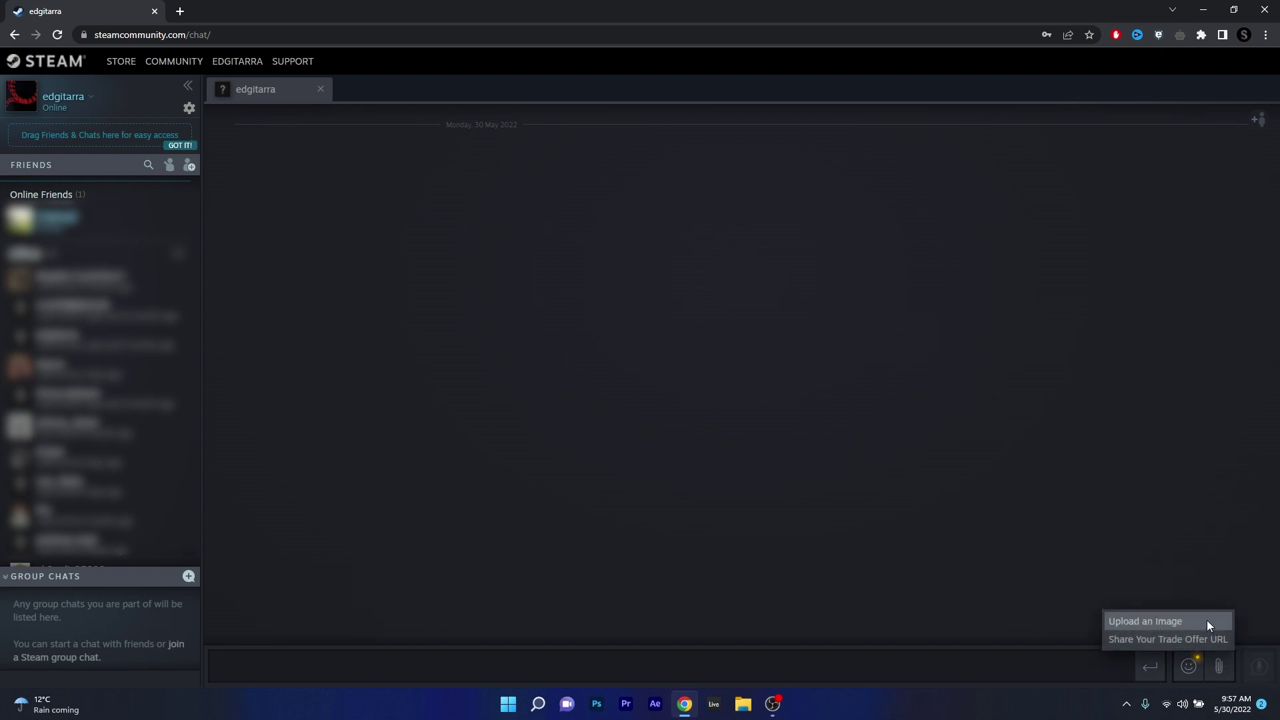
click(1133, 621)
click(1005, 508)
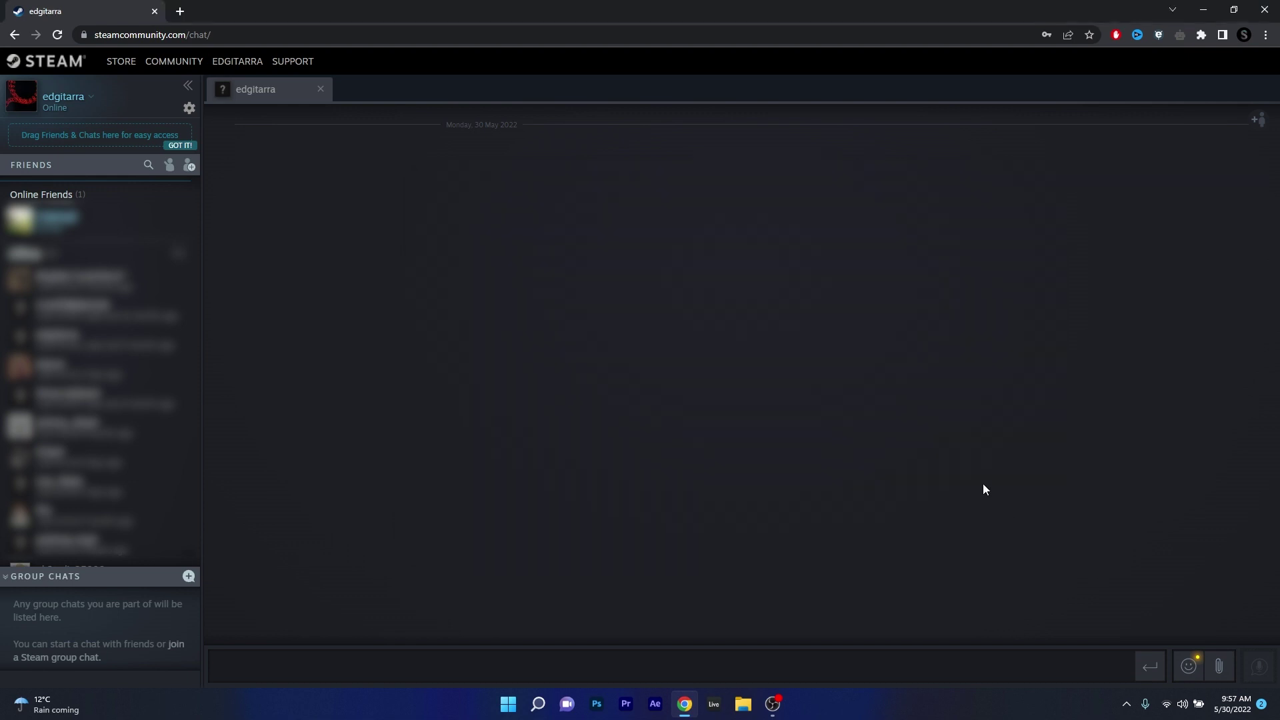
key(super+d)
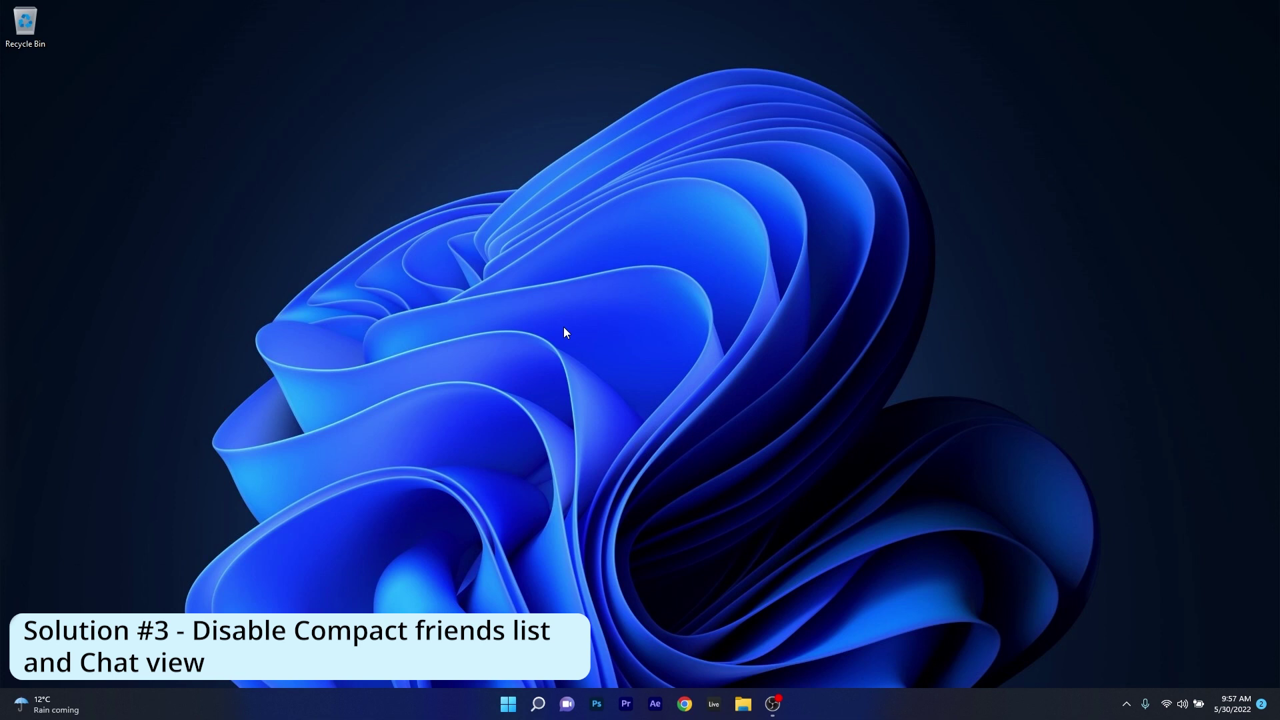
- Relaunch Steam from a Windows search for 'steam', opening on the game library
click(508, 704)
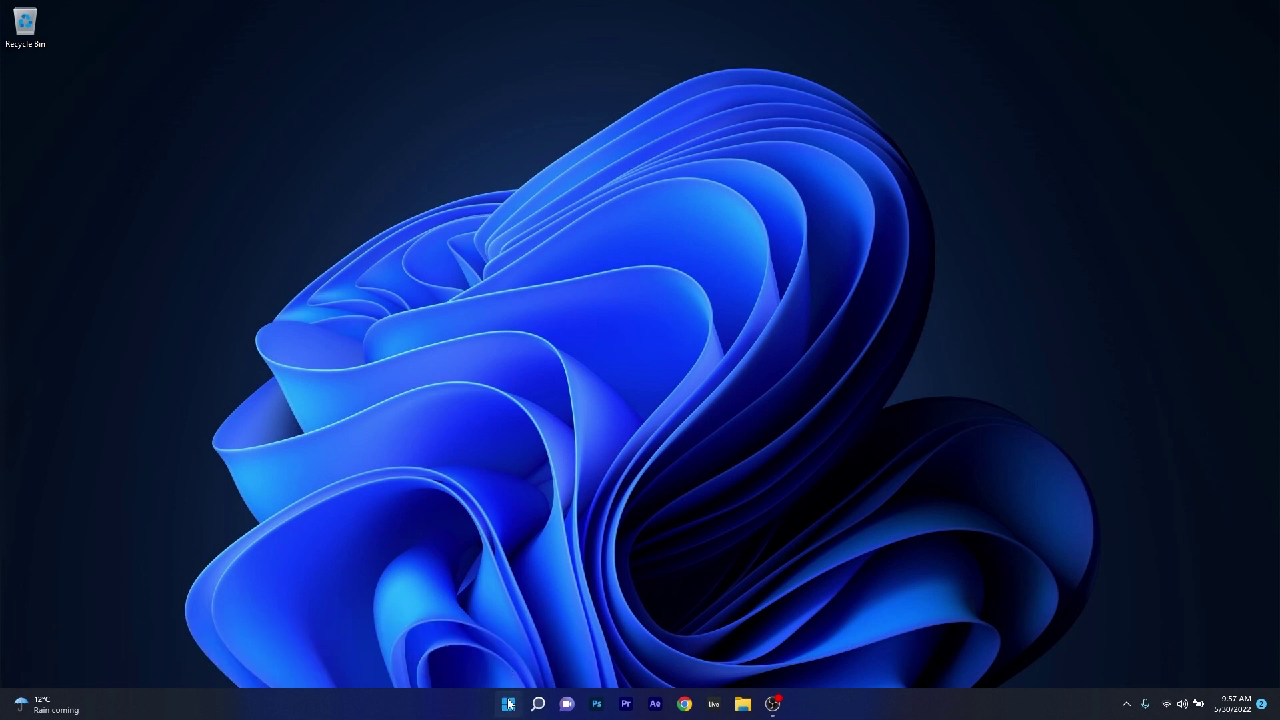
text(steam)
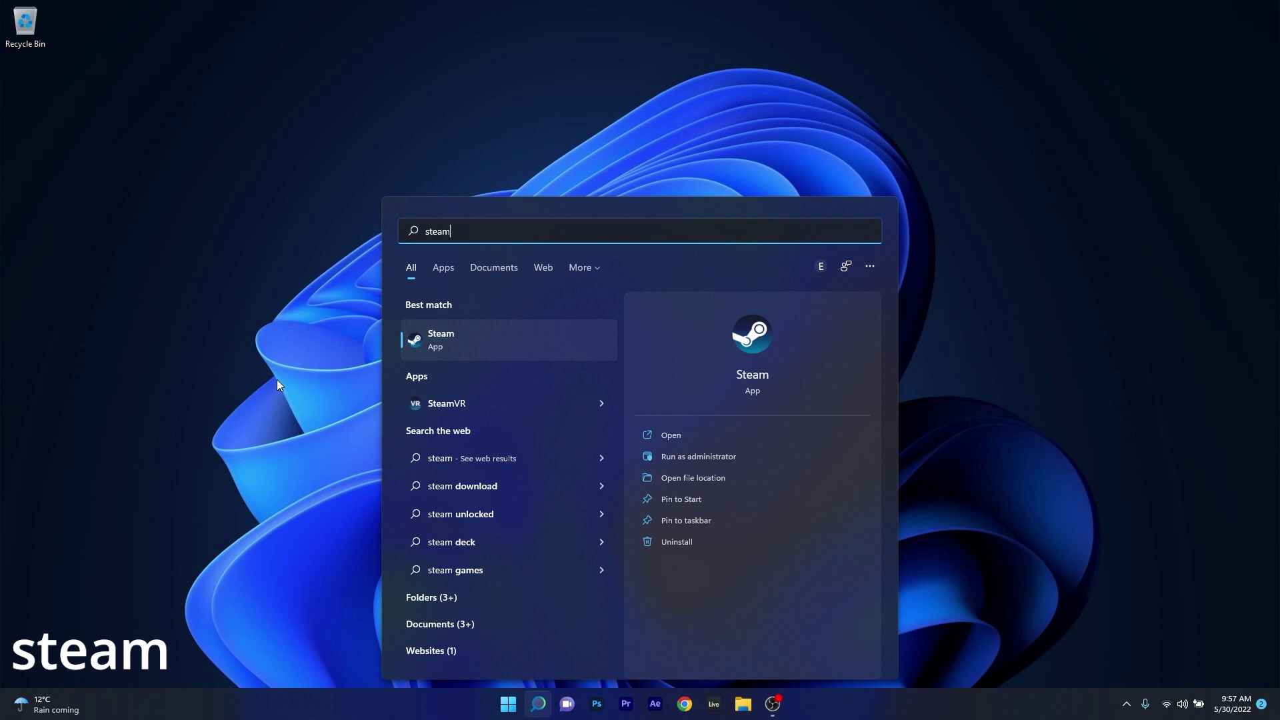
click(483, 338)
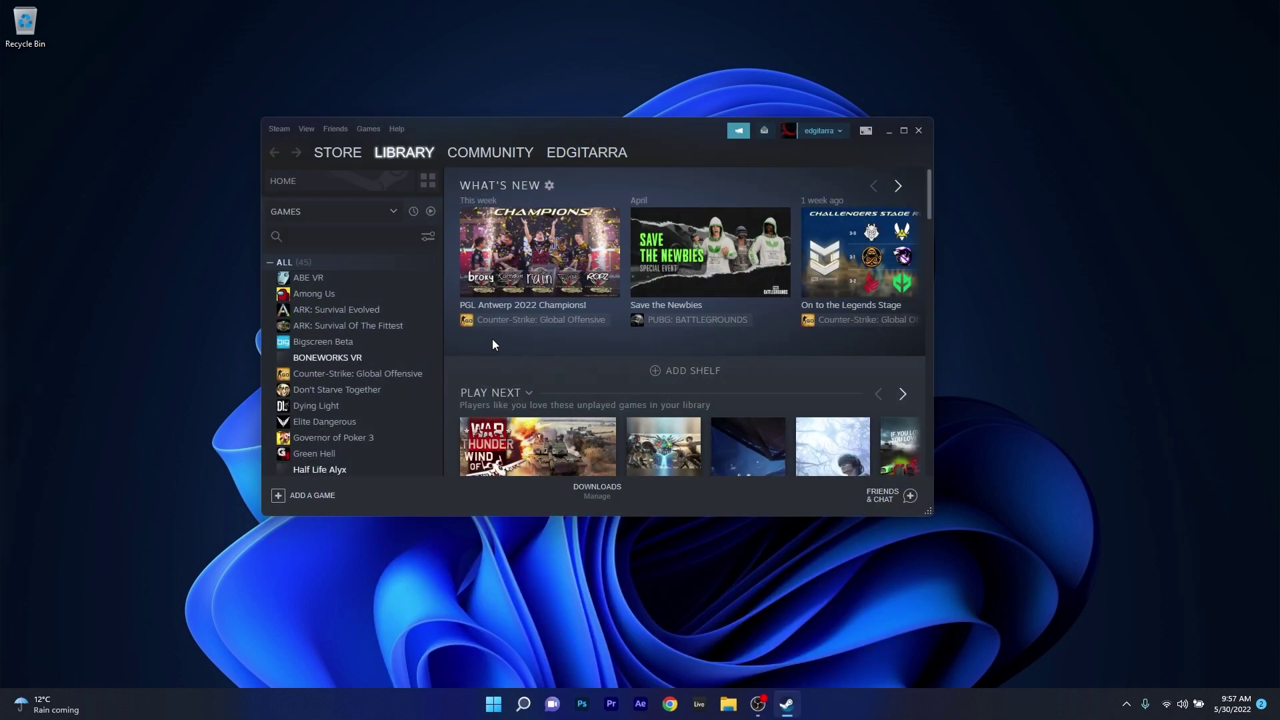
- Set 'Compact friends list & chat view' to OFF under Size & Scaling, then close settings and Steam
click(885, 498)
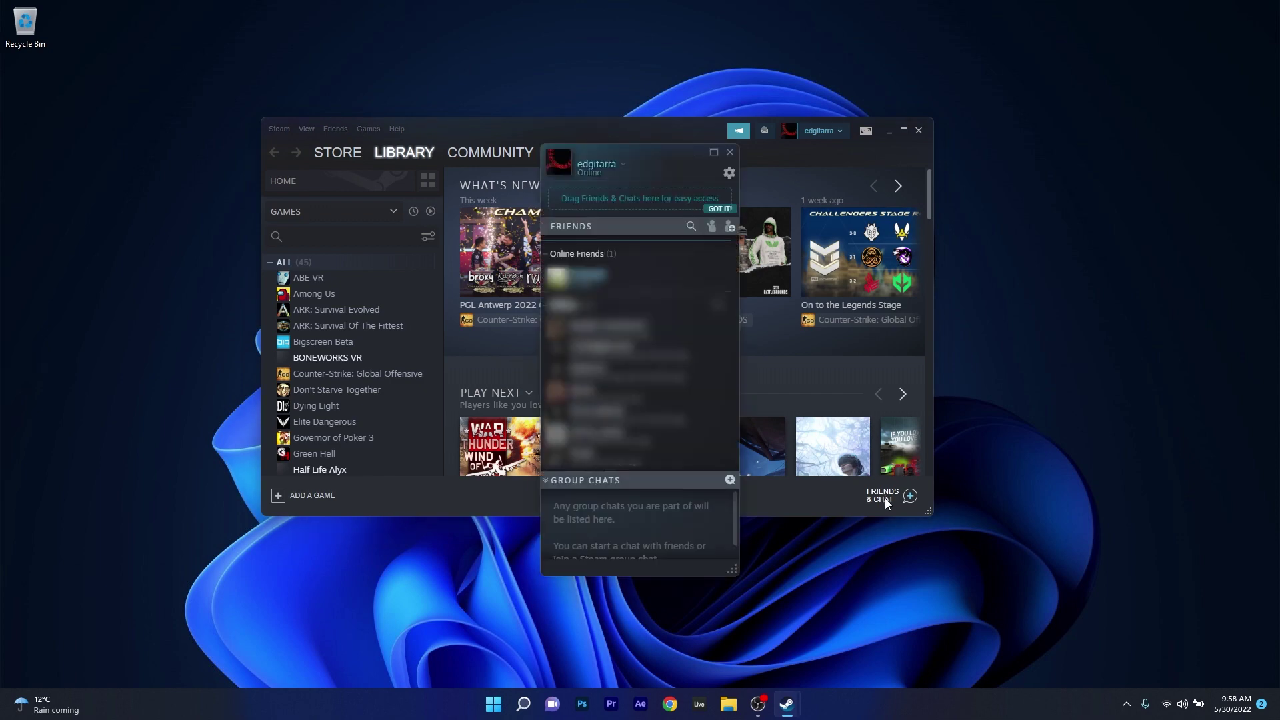
click(729, 173)
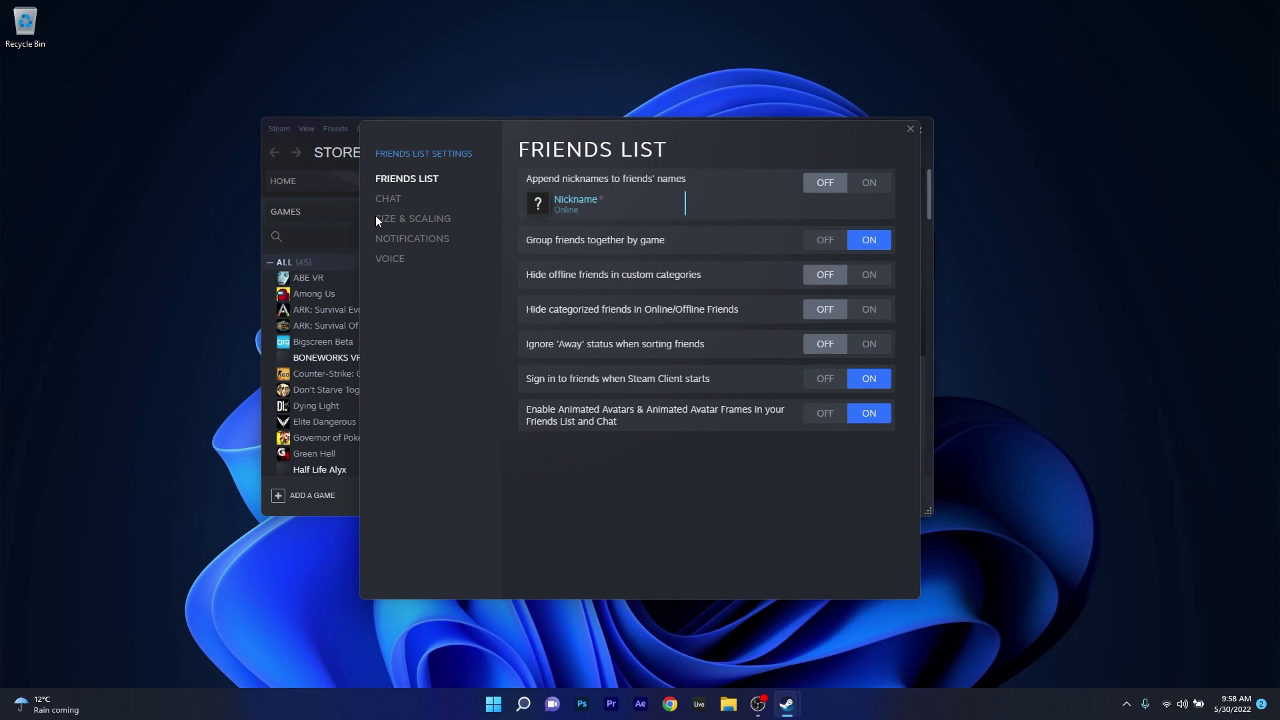
click(430, 219)
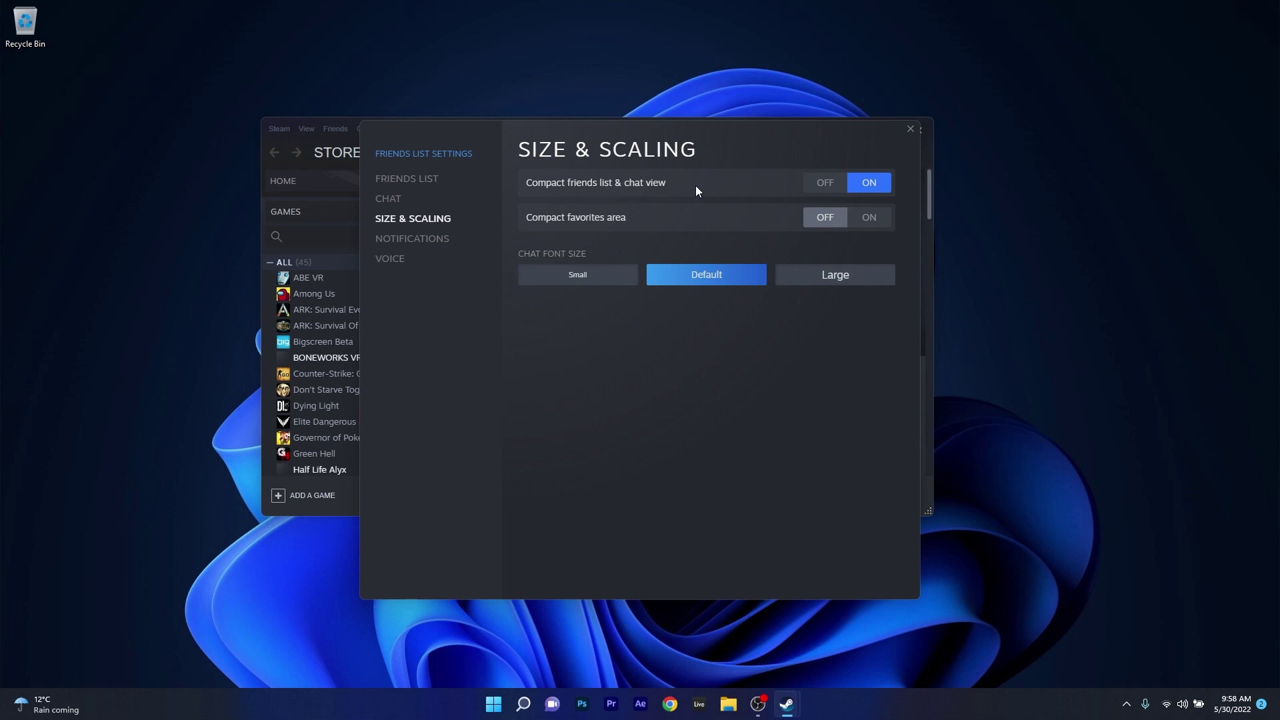
click(825, 183)
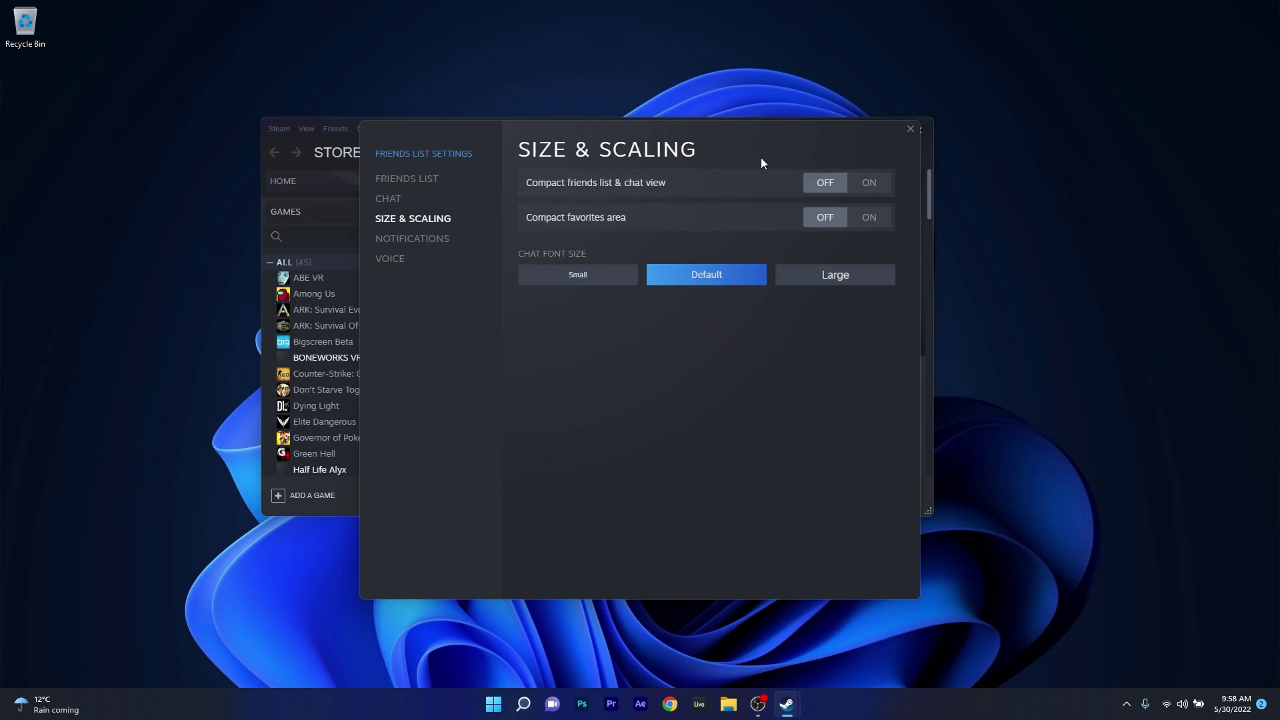
click(911, 129)
click(921, 129)
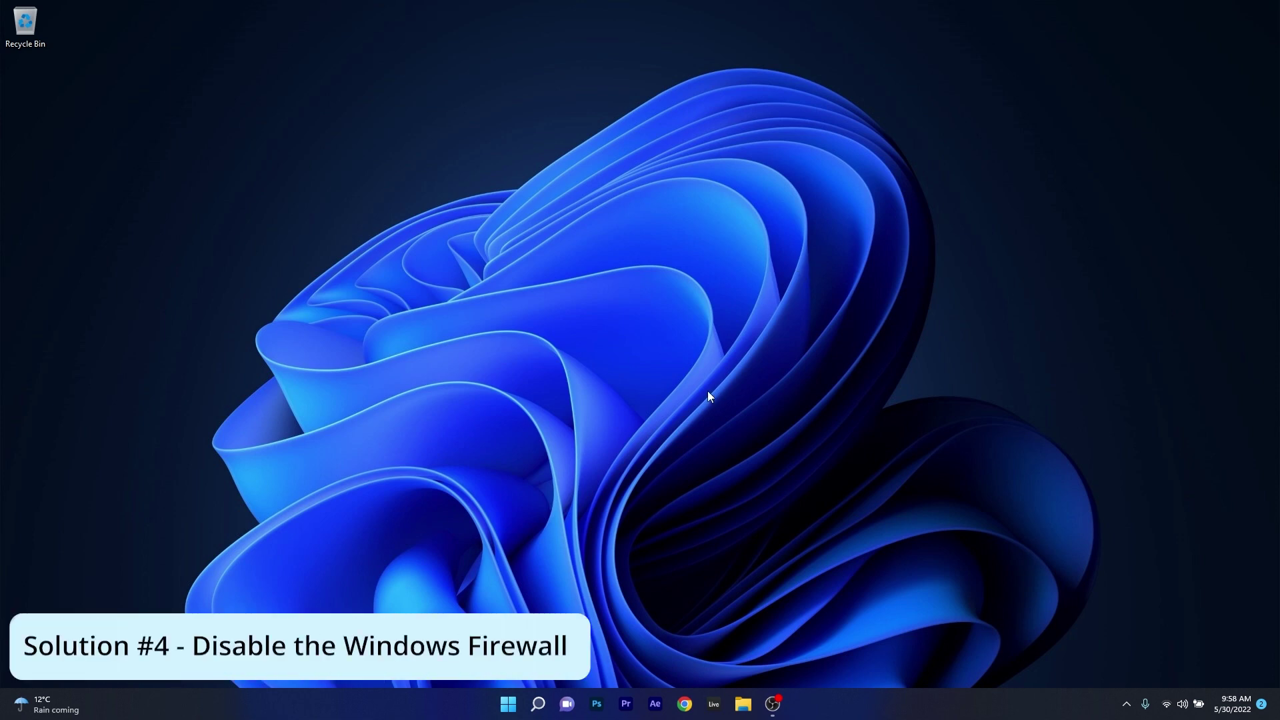
- Search the Start menu for Windows Security so it appears as the best match
click(504, 709)
text(windows Security)
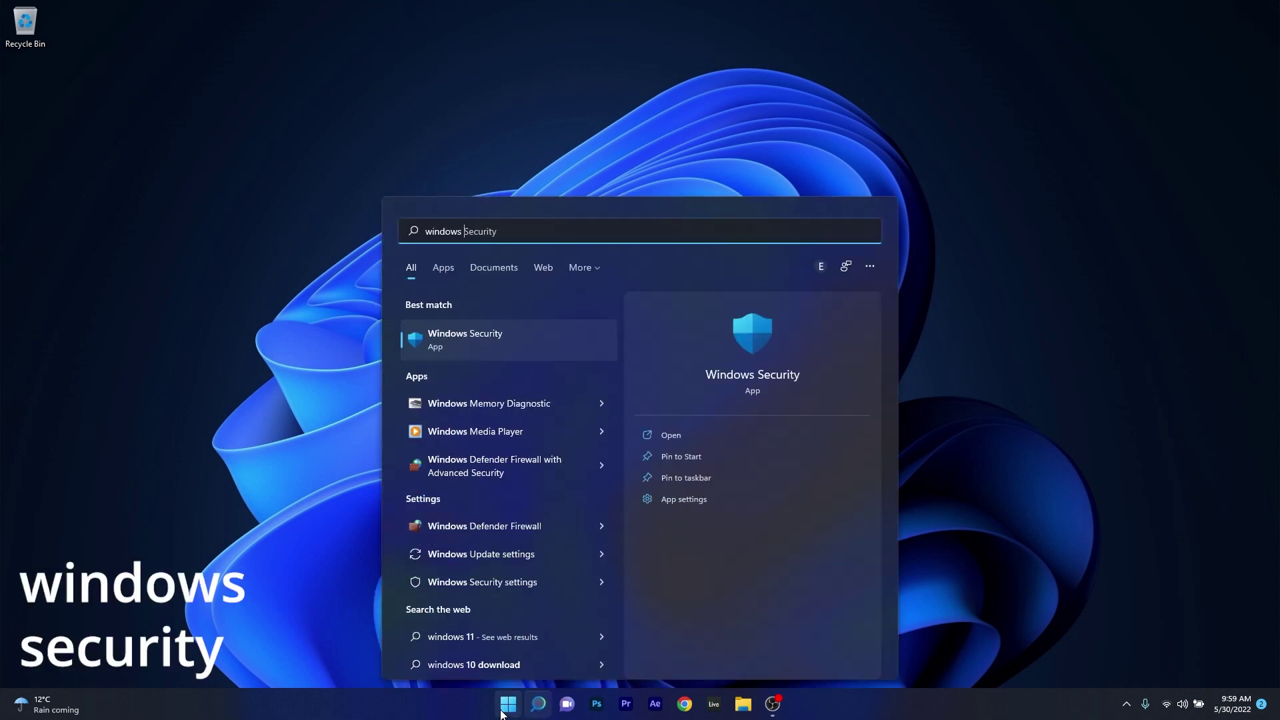
- Turn the Microsoft Defender Firewall off for the Public network, then close Windows Security
click(472, 336)
click(804, 251)
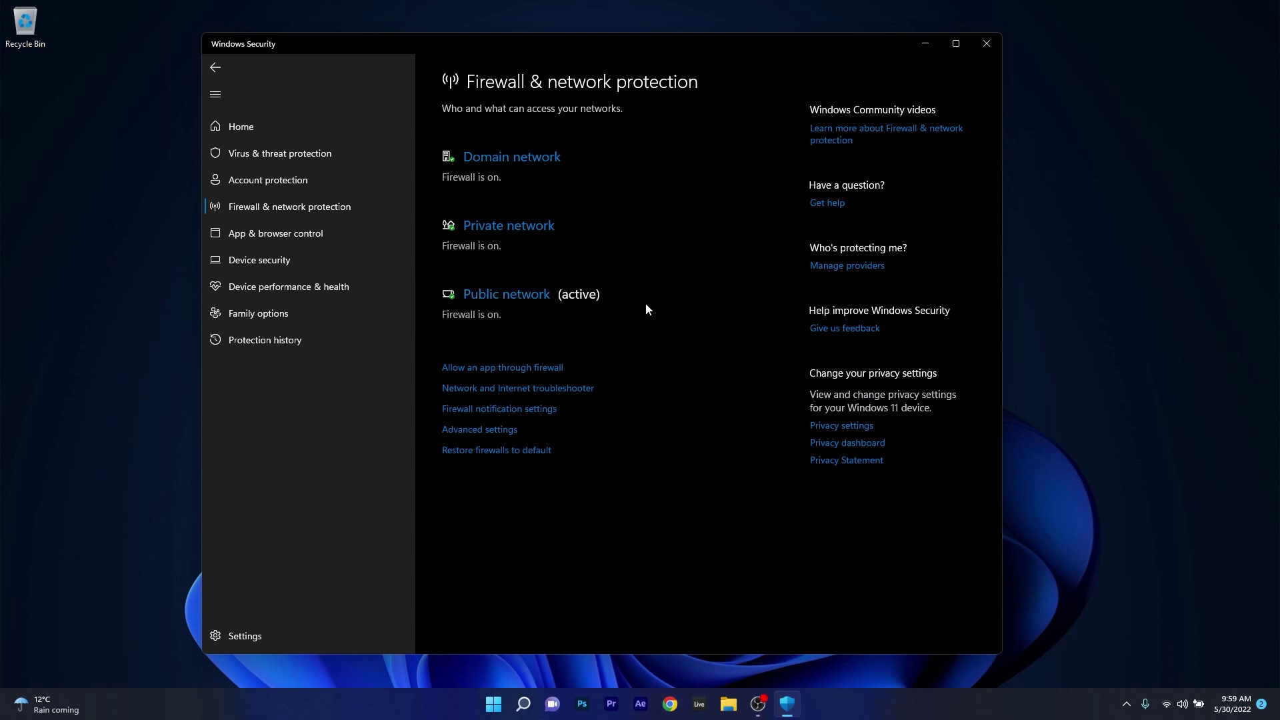
click(498, 296)
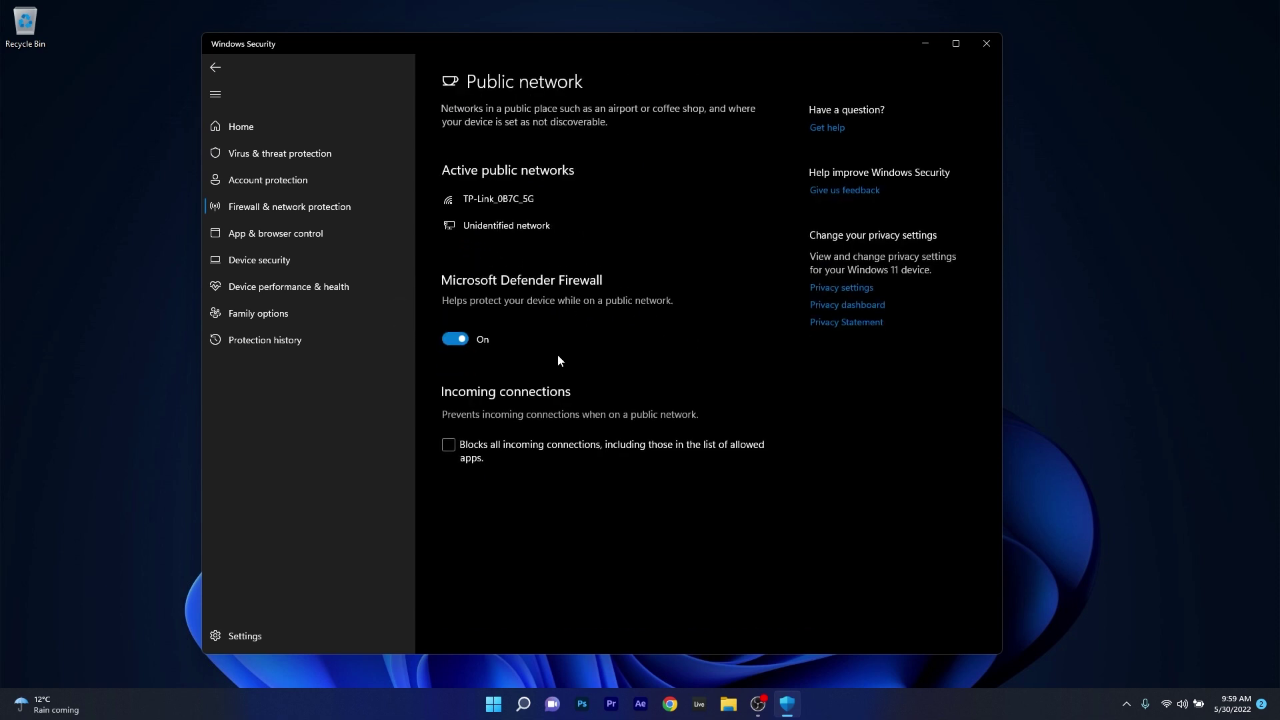
click(455, 341)
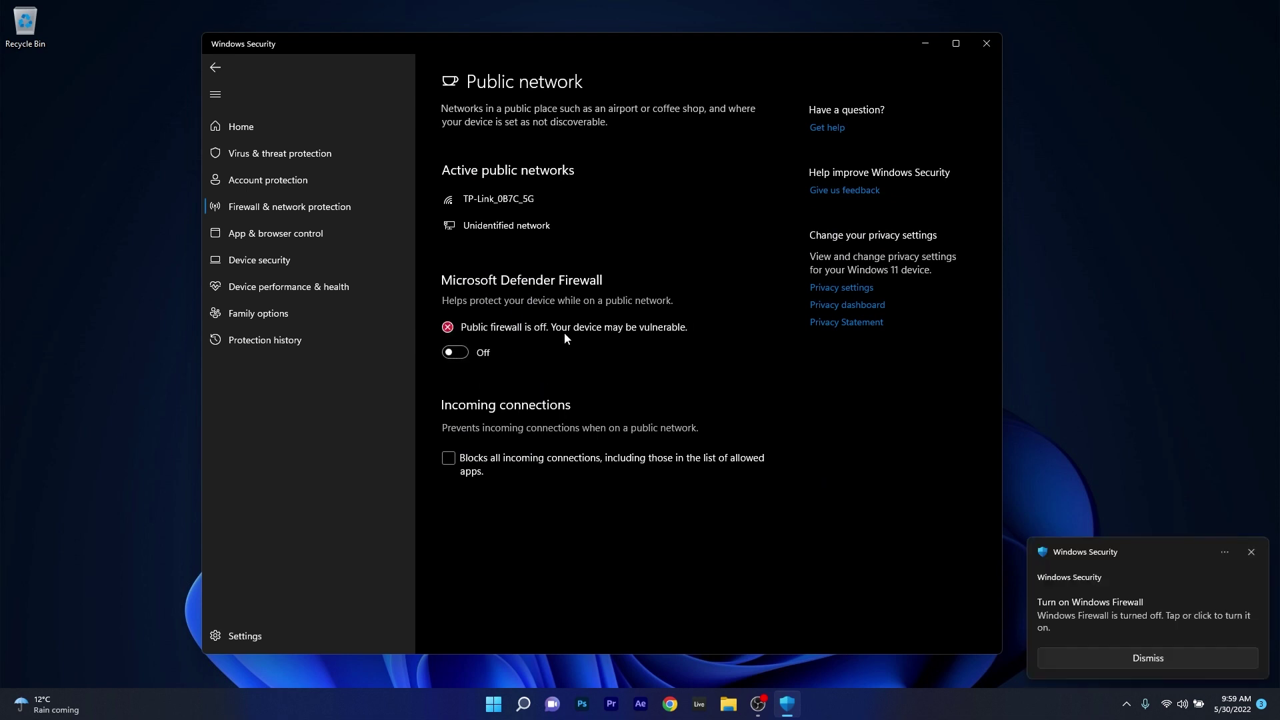
click(986, 43)
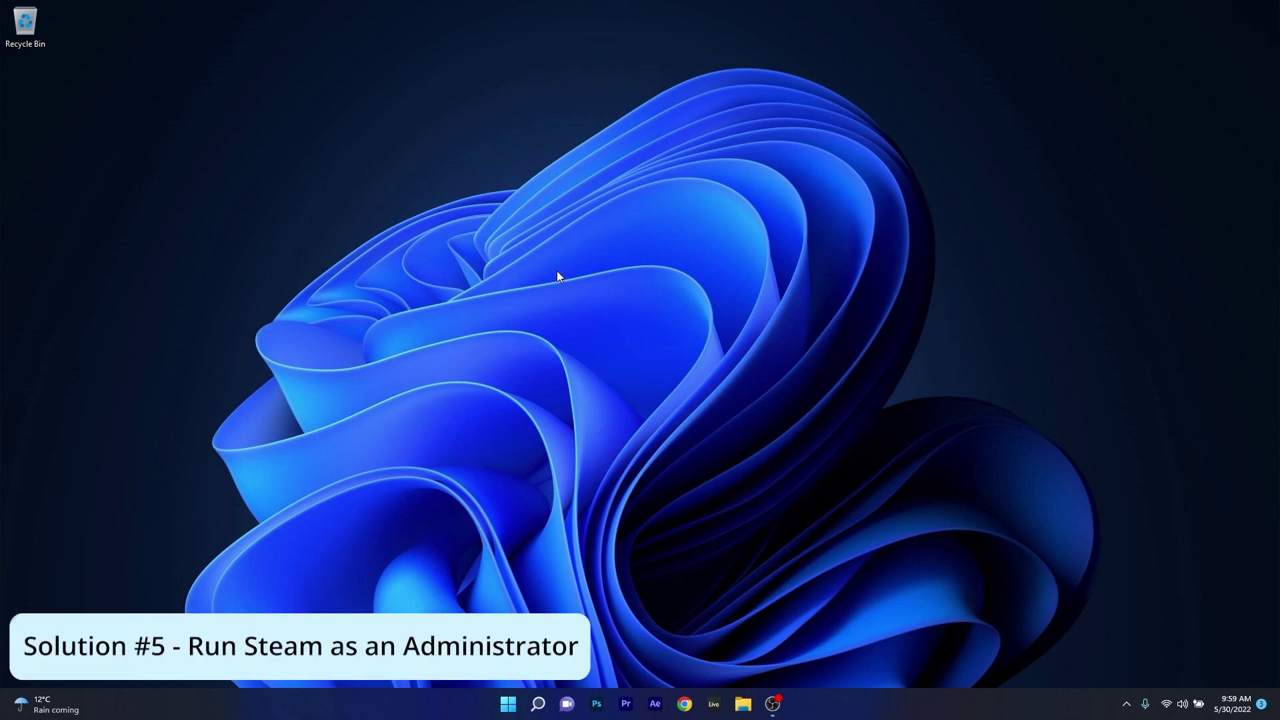
- Search for 'steam' and launch it with Run as administrator
click(507, 704)
text(s)
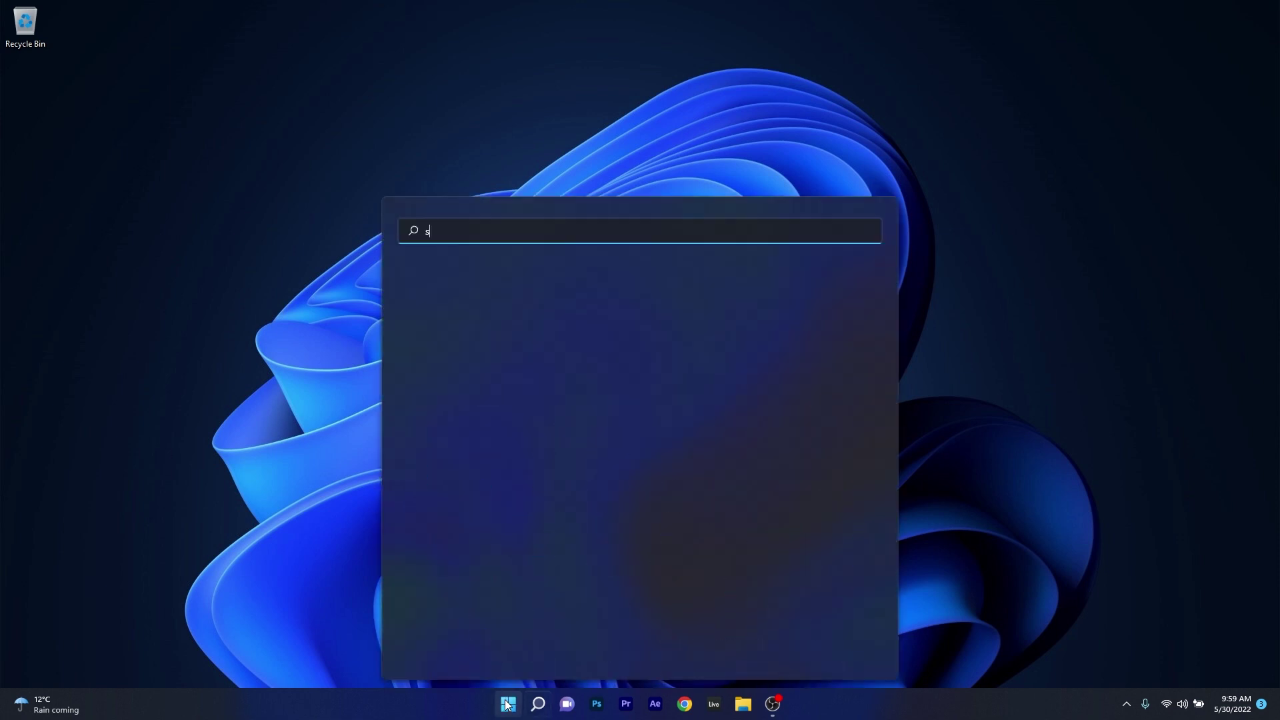
text(team)
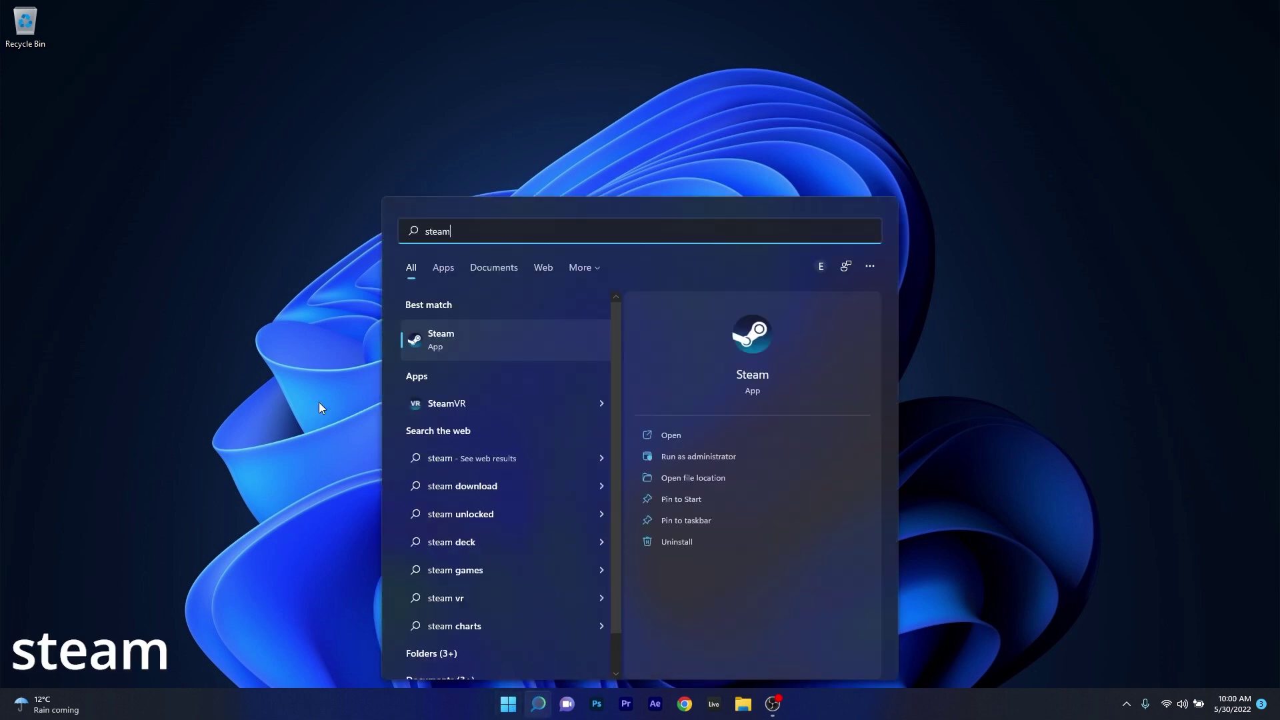
right_click(488, 340)
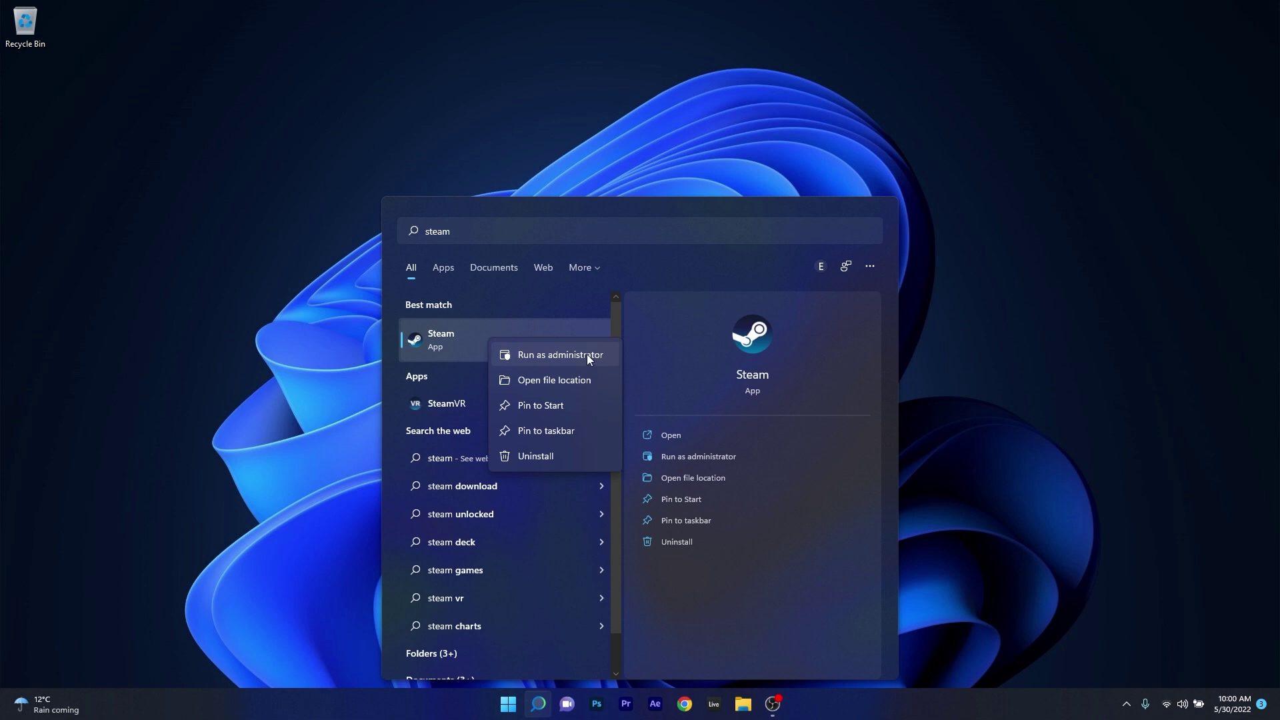
click(571, 355)
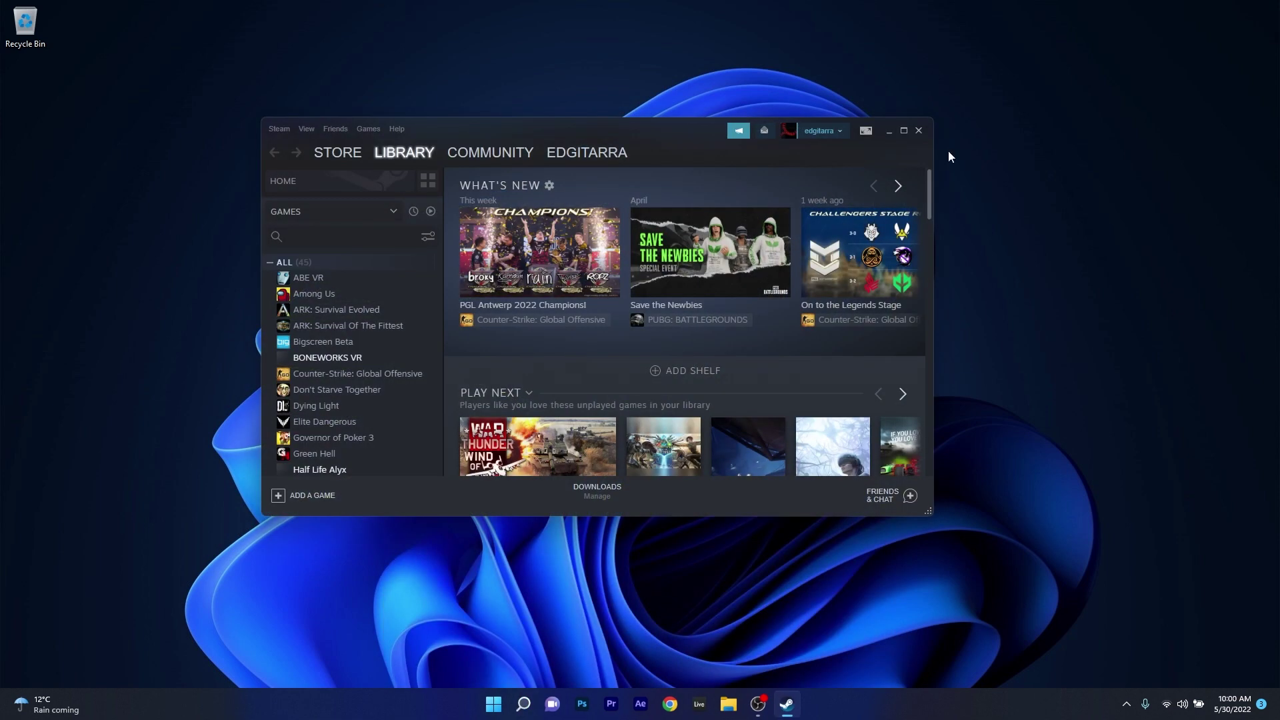
- Run Check for Steam Client Updates, dismiss the already up-to-date notice, and exit Steam
drag(659, 136, 720, 106)
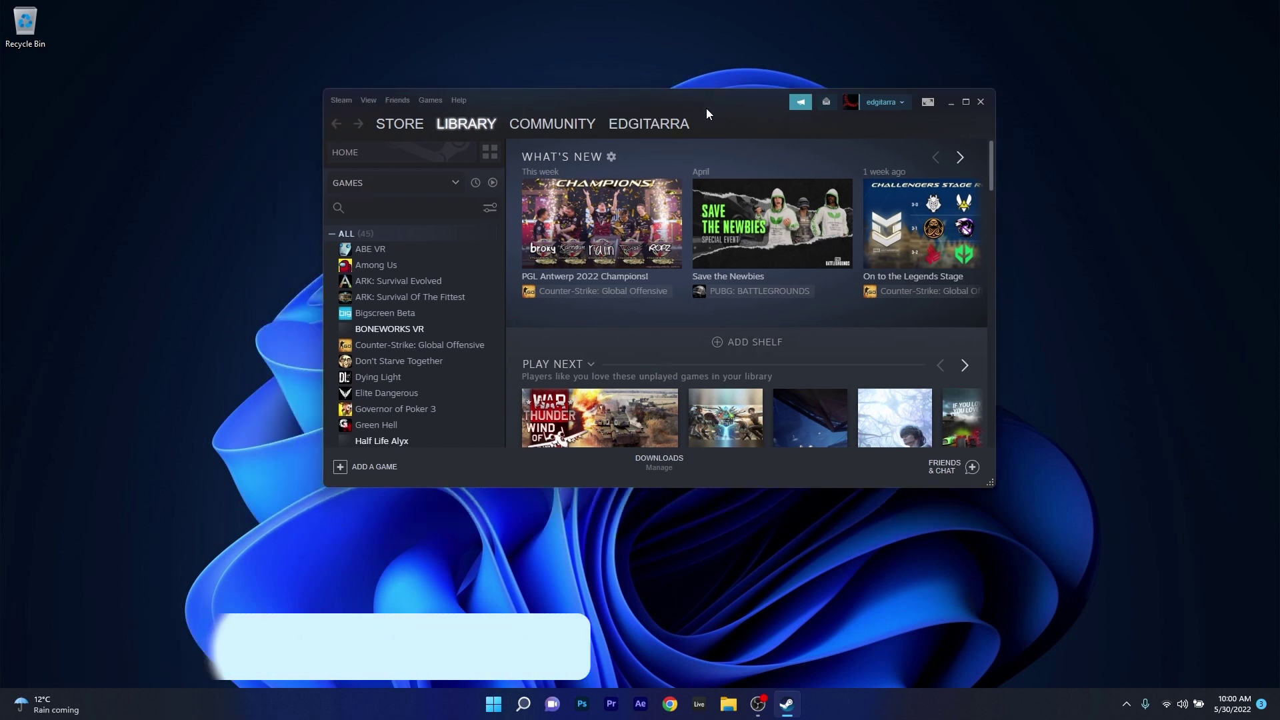
click(340, 100)
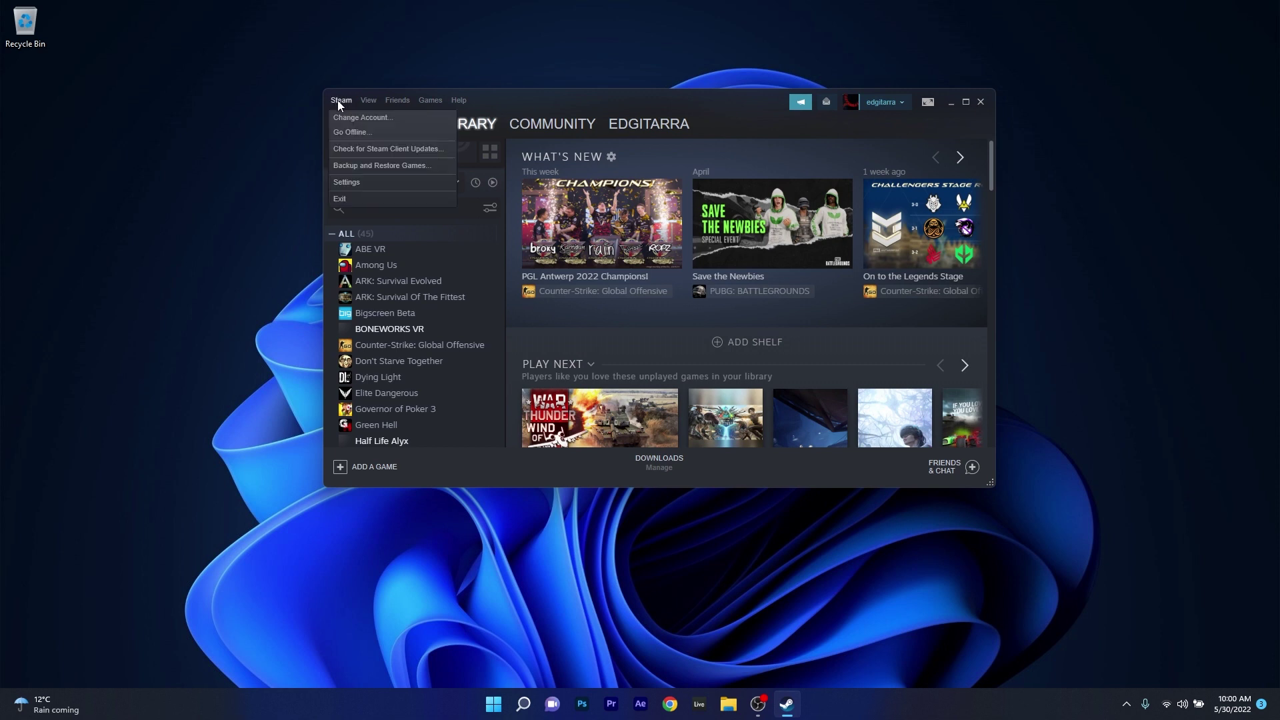
click(424, 149)
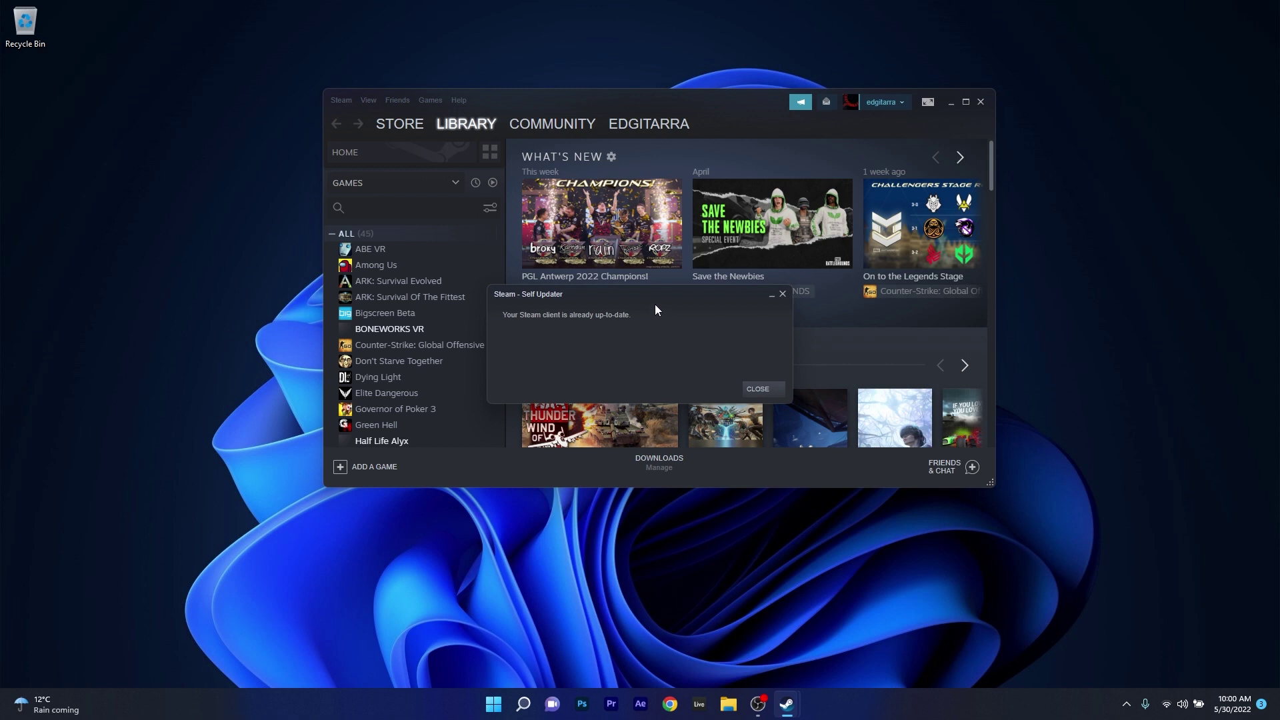
click(758, 389)
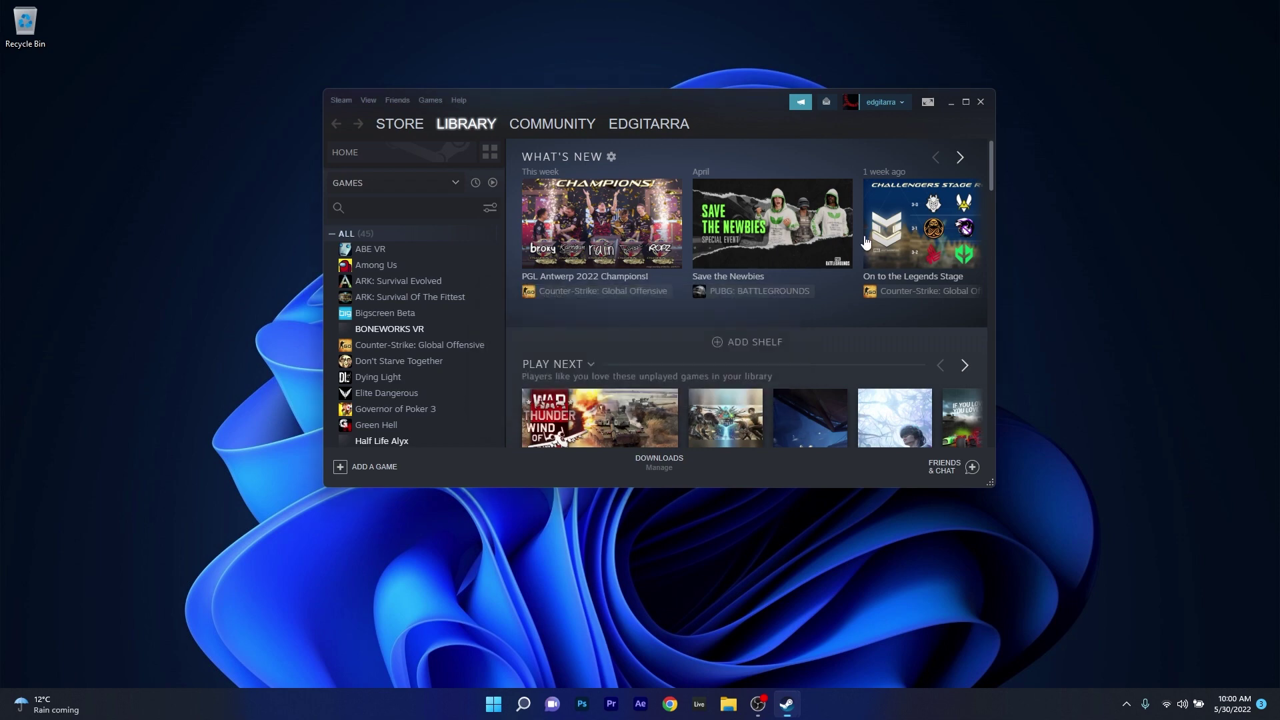
click(983, 101)
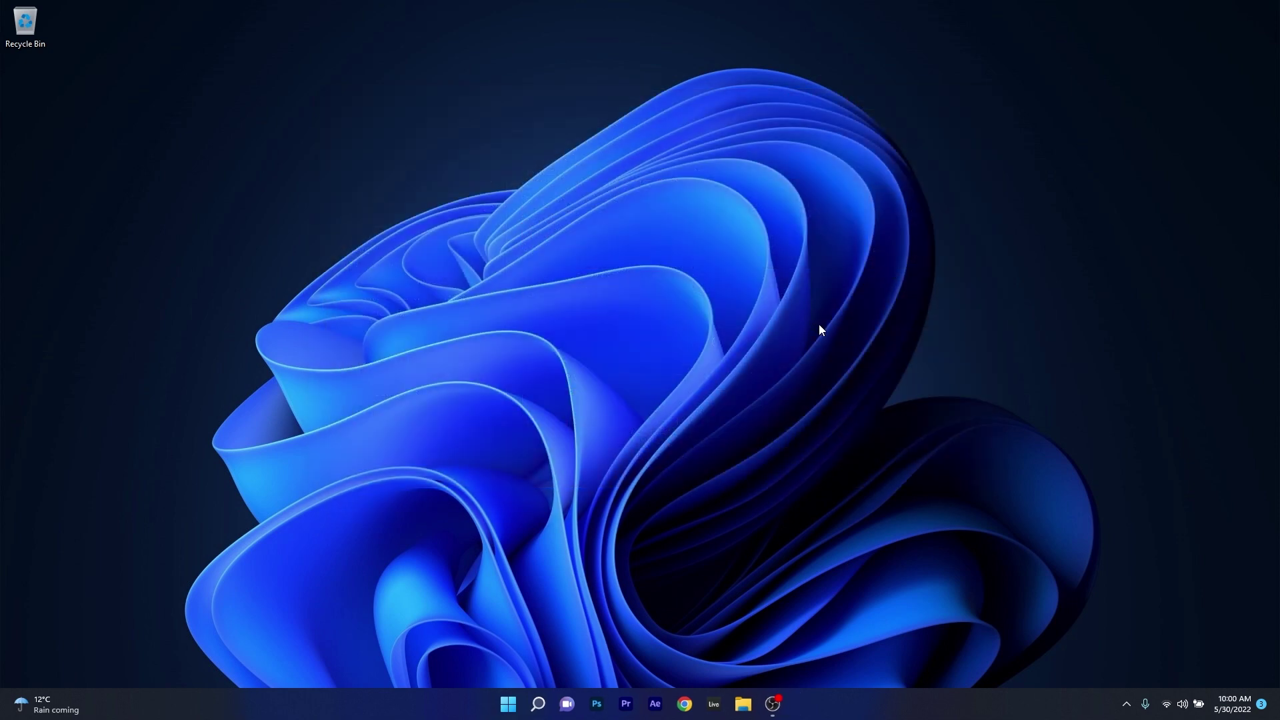